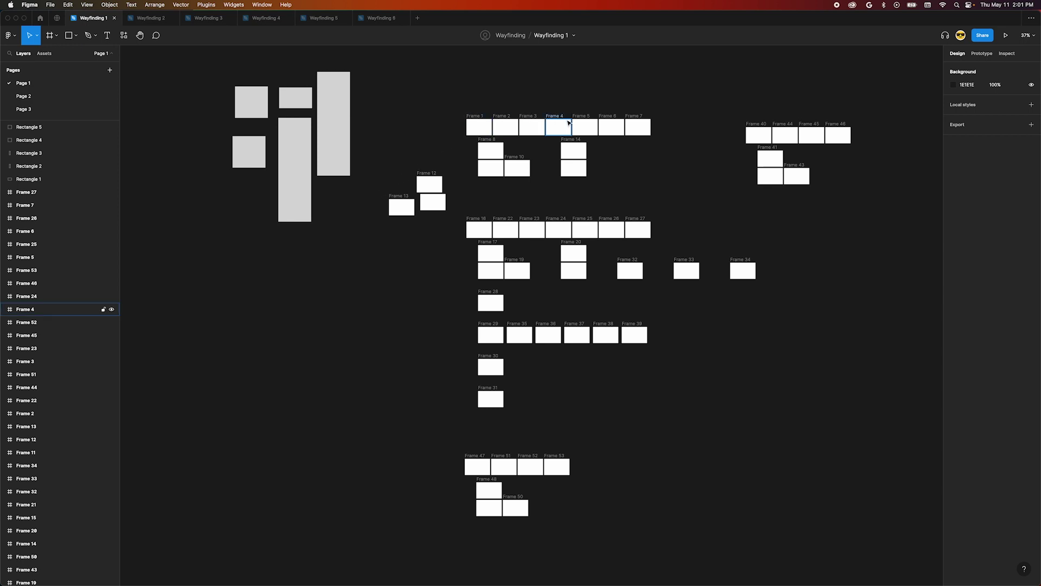
Switch to the Wayfinding 2 file and zoom in on its canvas.
scroll(454, 192, "up", 1)
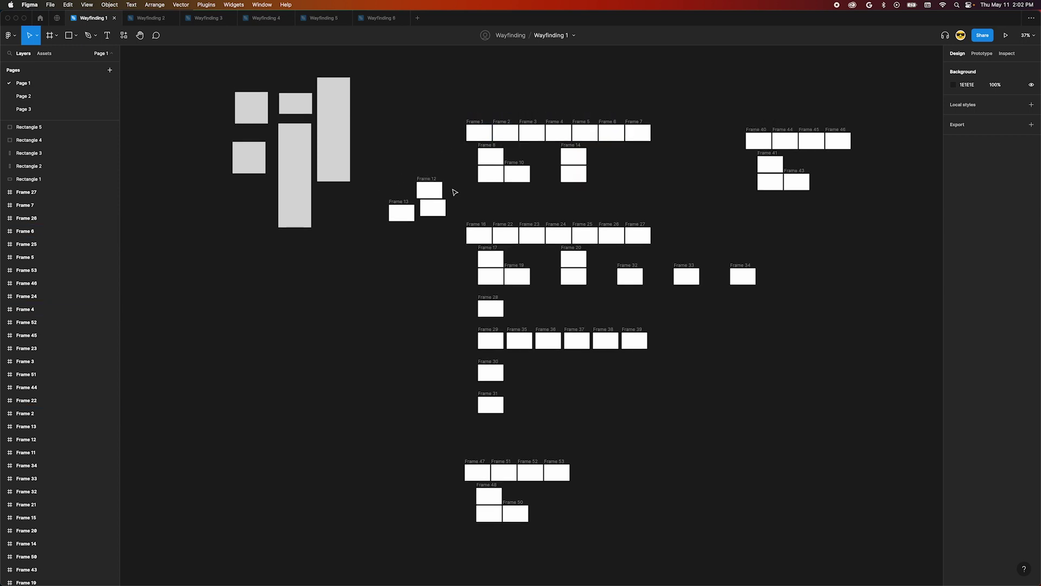
left_click(149, 17)
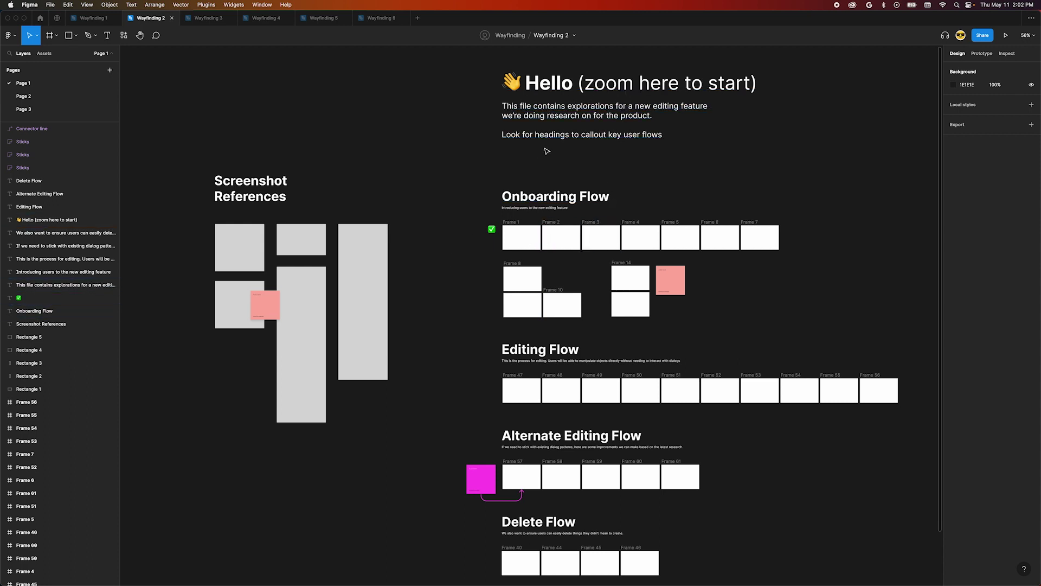
scroll(546, 151, "up", 5, "ctrl")
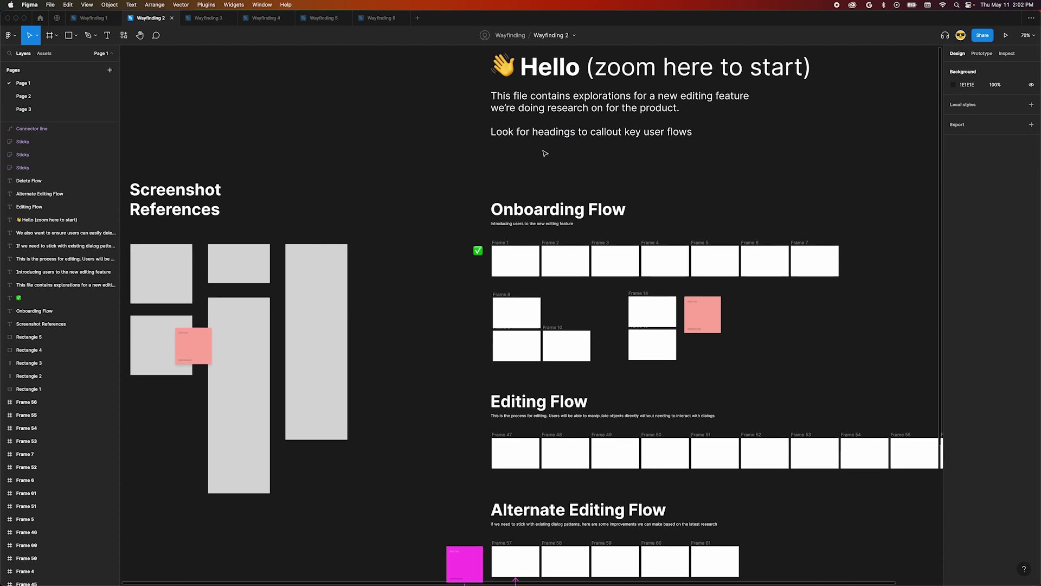
scroll(545, 154, "up", 4, "ctrl")
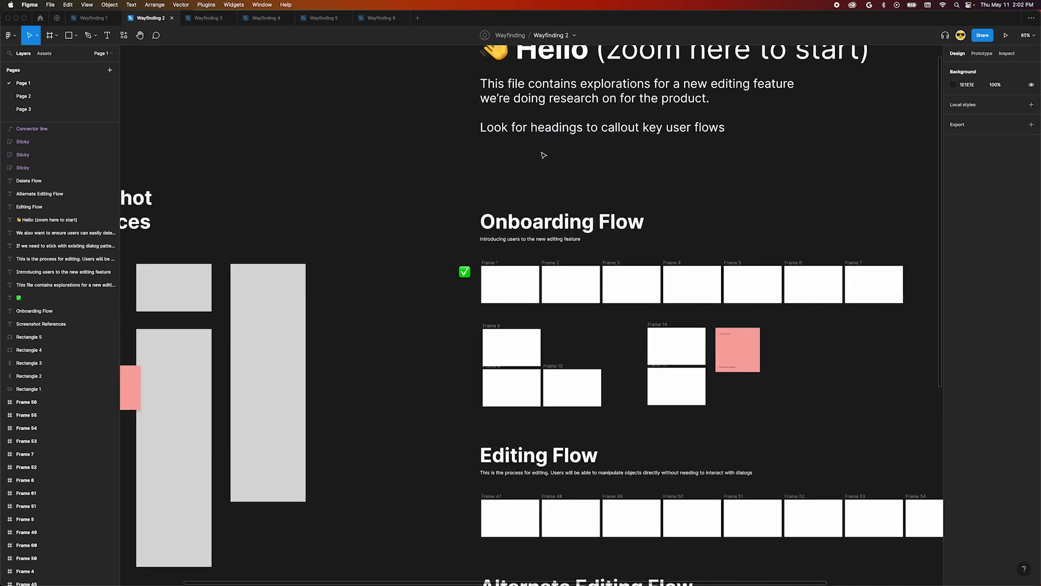
scroll(543, 156, "up", 4, "ctrl")
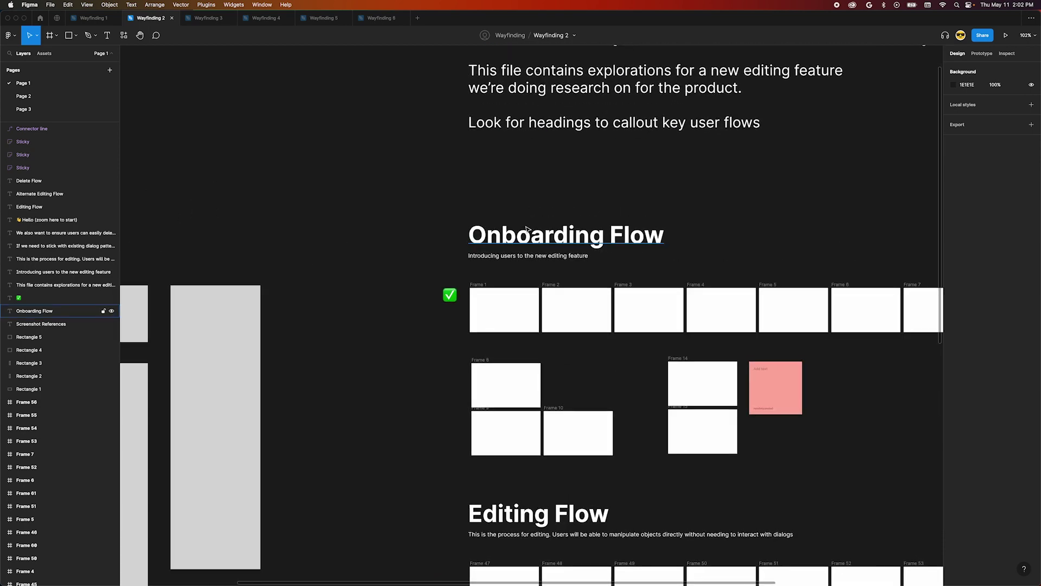
scroll(506, 255, "up", 8, "ctrl")
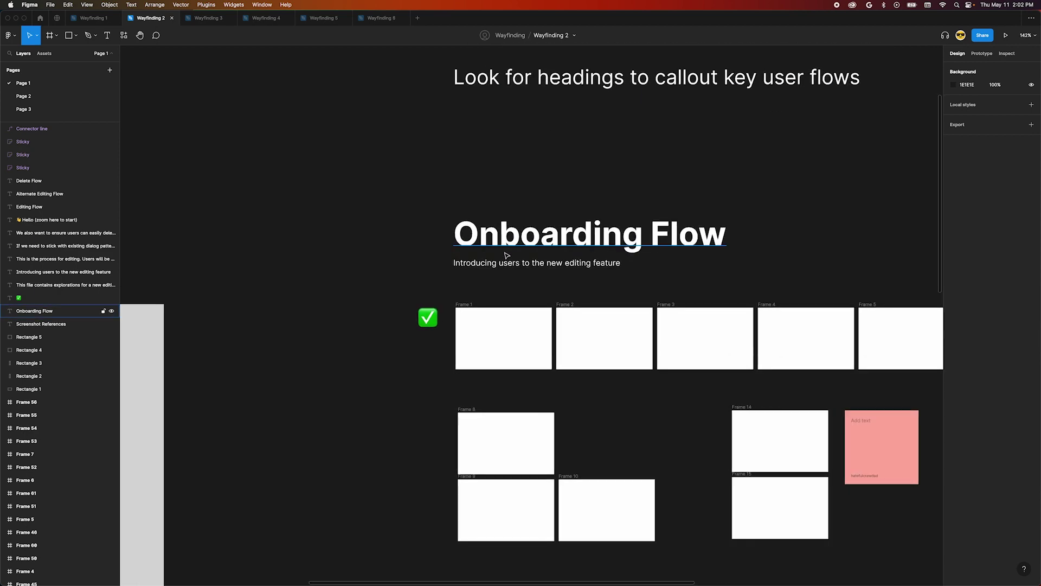
scroll(505, 255, "down", 3)
scroll(504, 247, "up", 4, "ctrl")
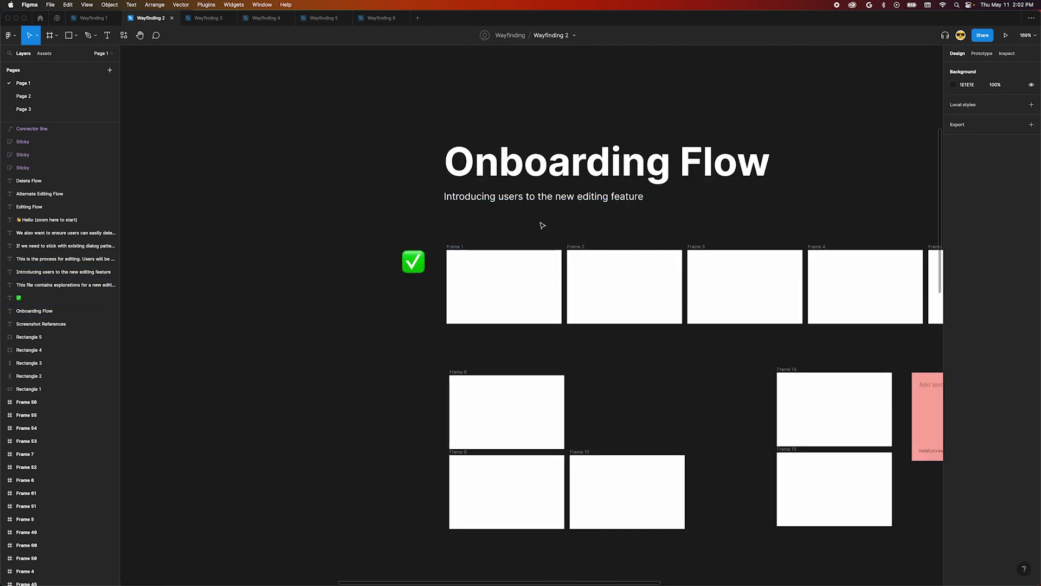
Pan through the Editing Flow and Alternate Editing Flow sections.
left_click_drag(704, 435, 658, 298)
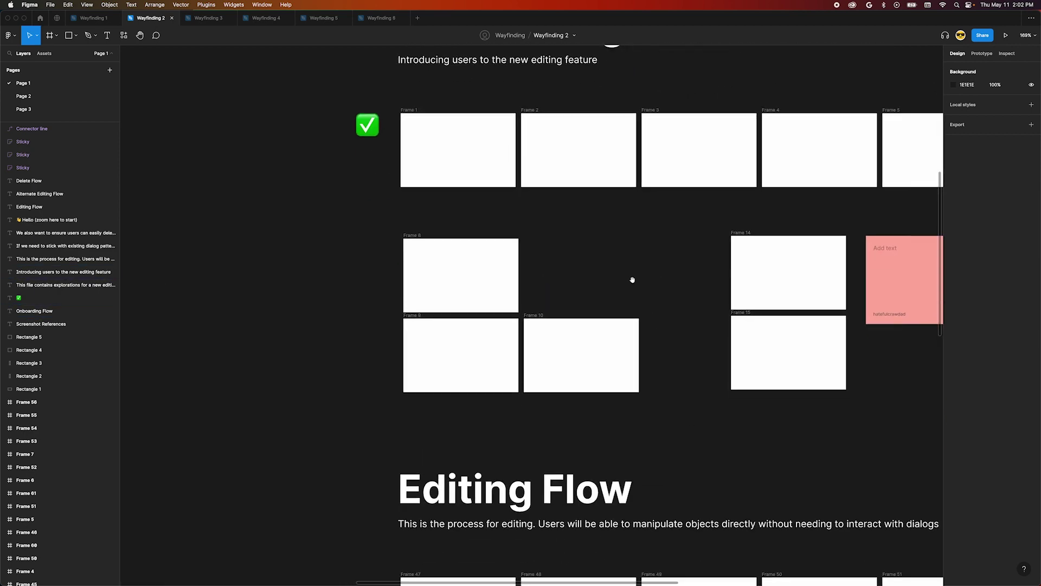
left_click_drag(700, 325, 616, 227)
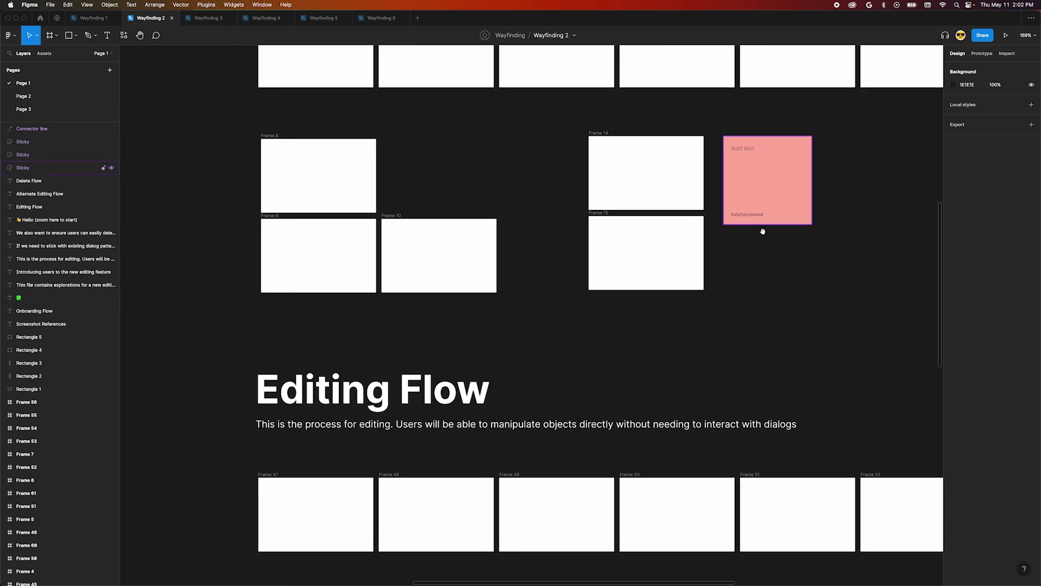
left_click_drag(409, 442, 517, 135)
scroll(518, 134, "down", 5)
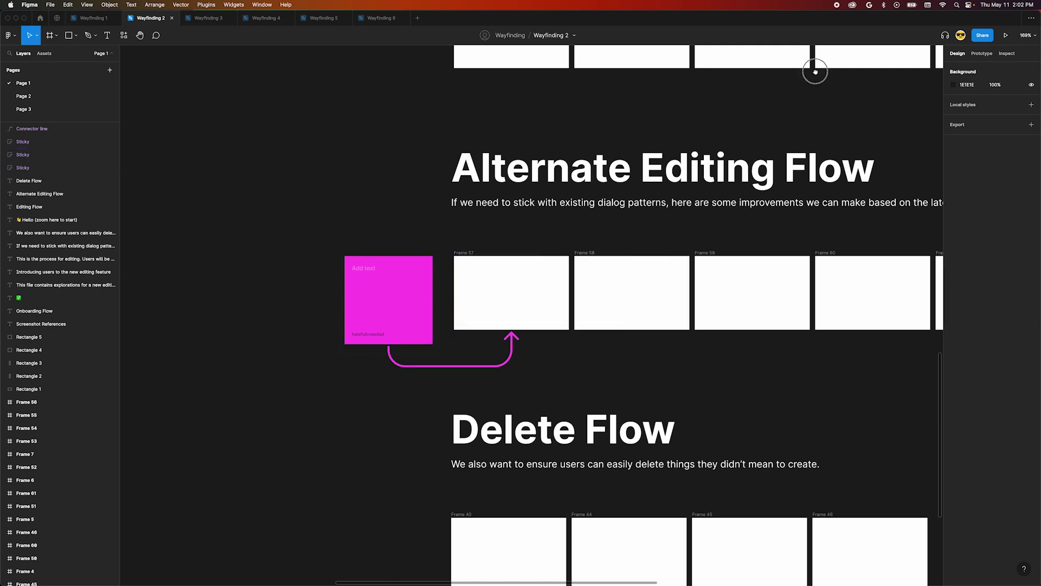
left_click_drag(814, 65, 658, 384)
scroll(631, 281, "up", 3)
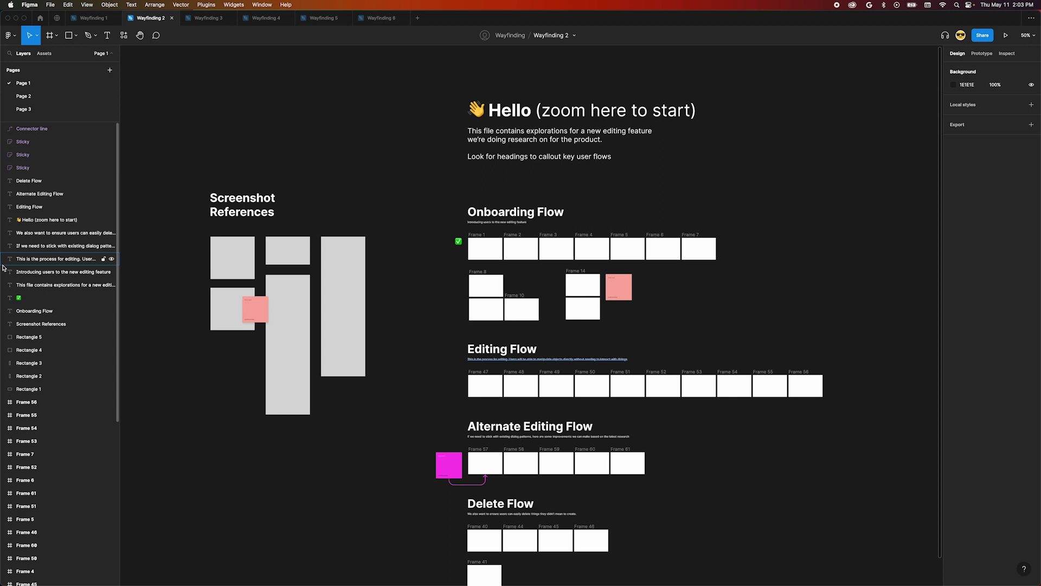
scroll(46, 258, "down", 6)
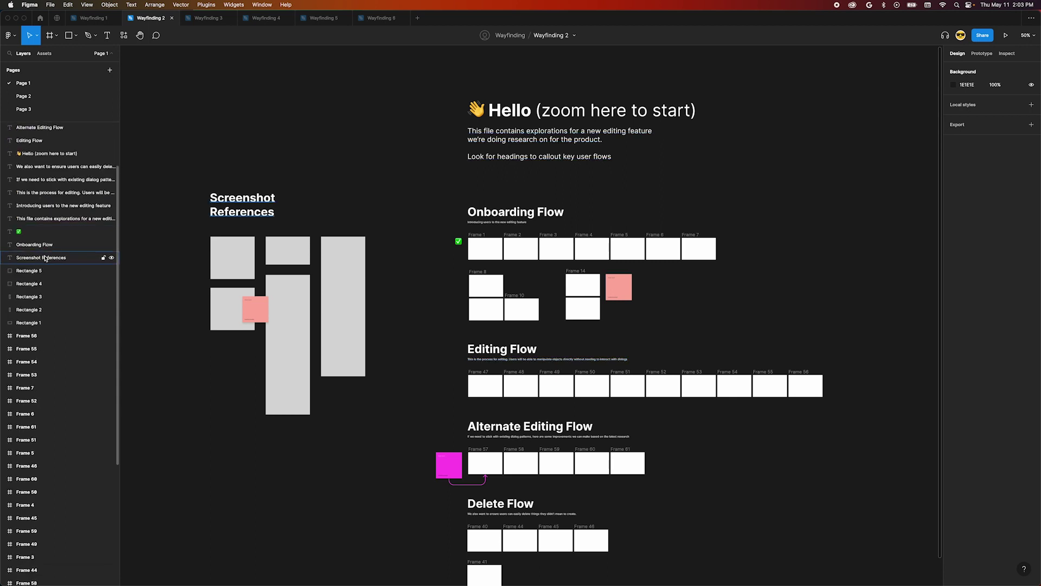
scroll(45, 258, "down", 4)
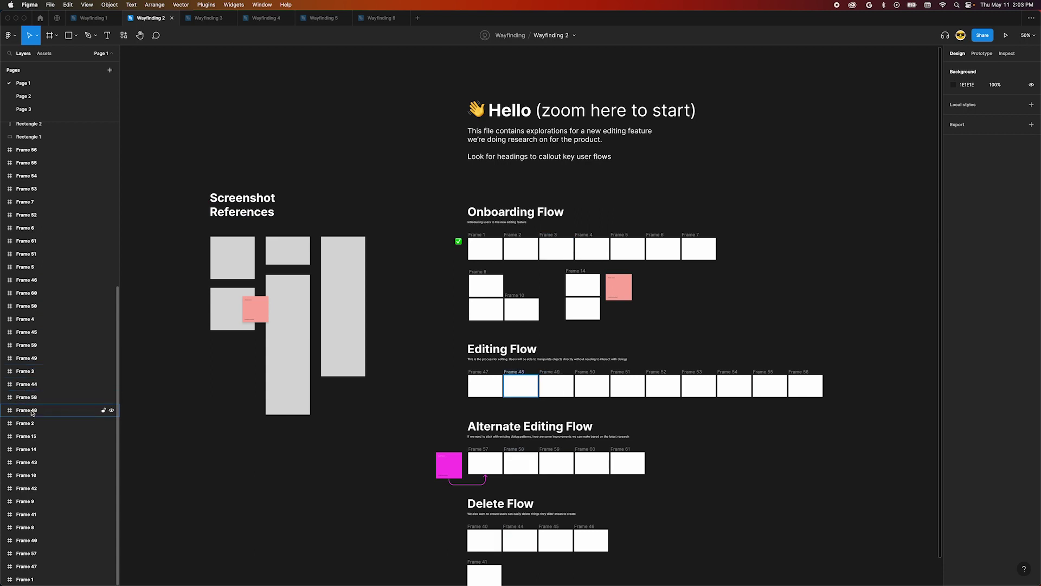
scroll(41, 397, "up", 2)
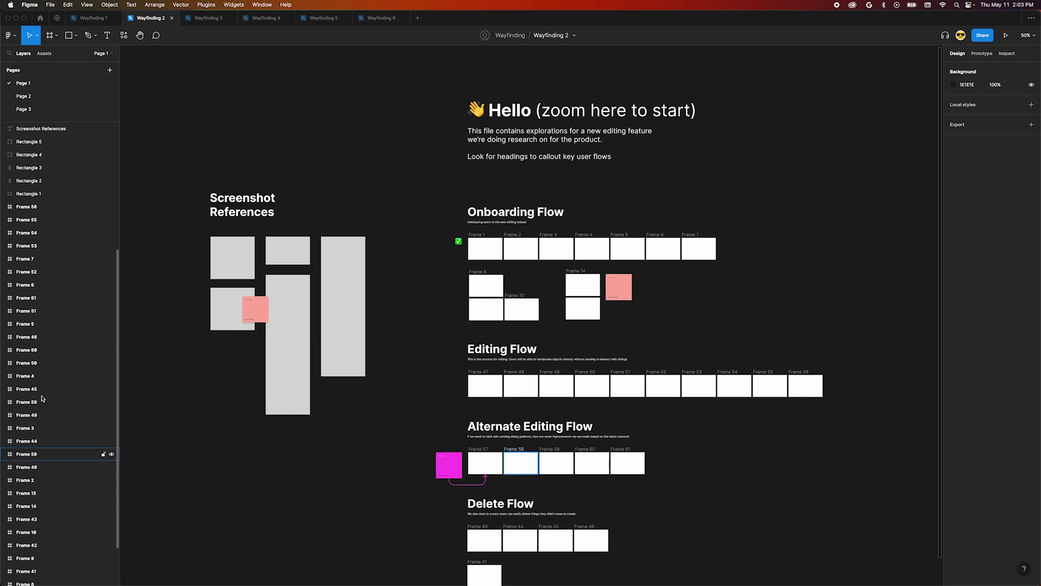
scroll(41, 398, "up", 5)
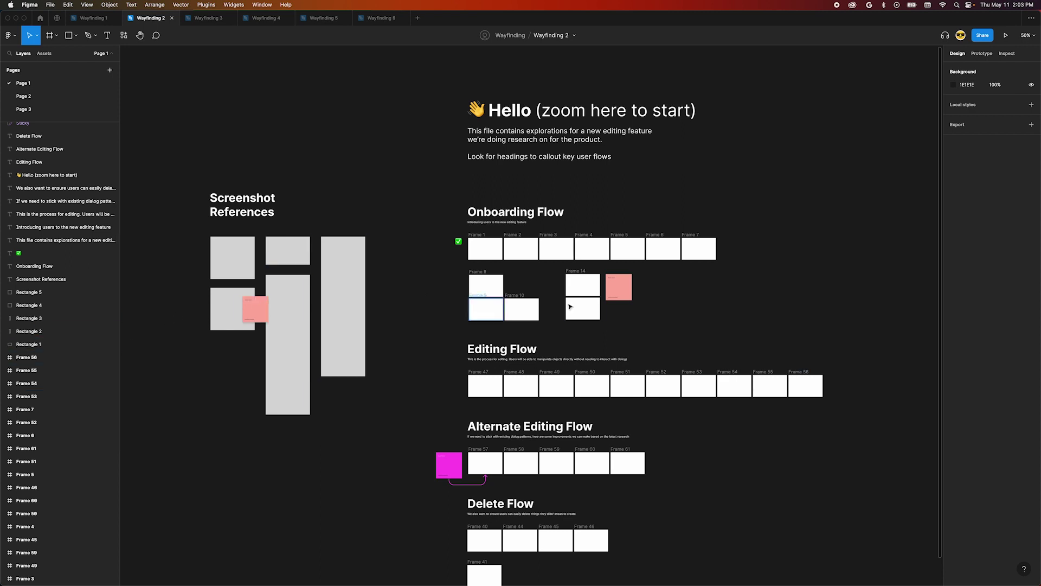
Move from Wayfinding 3 to Wayfinding 4 and select the 'Onboarding setup error, fixing' frame.
left_click(211, 18)
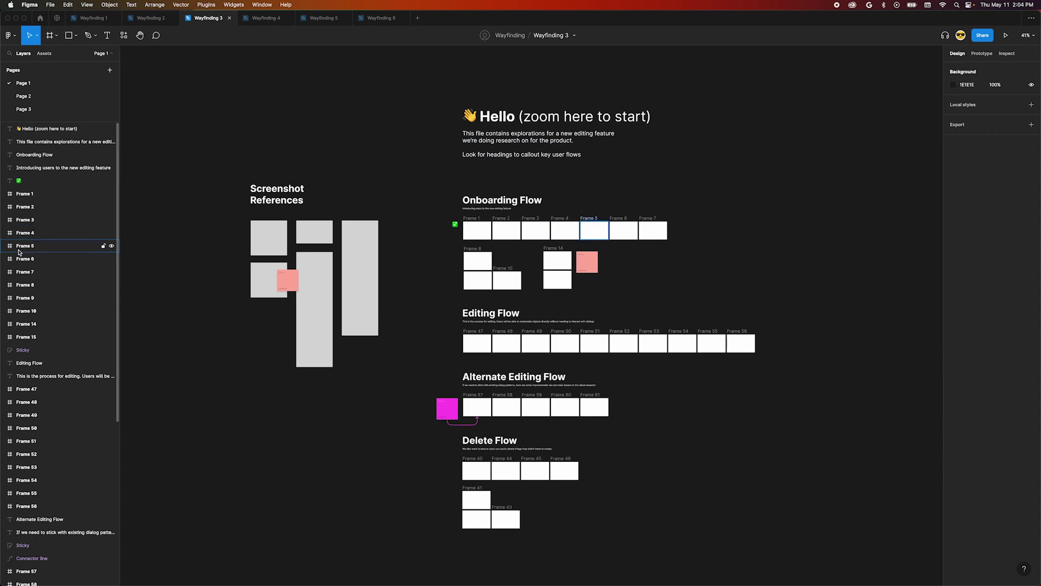
left_click(267, 20)
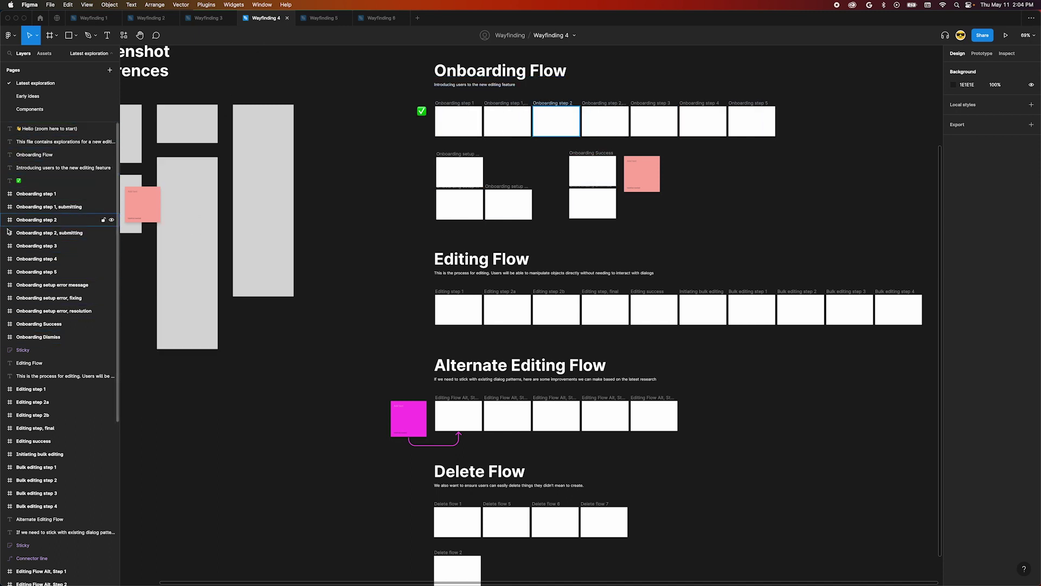
left_click(35, 301)
Start renaming the 'Onboarding setup error' frames one at a time, then cancel.
double_click(35, 301)
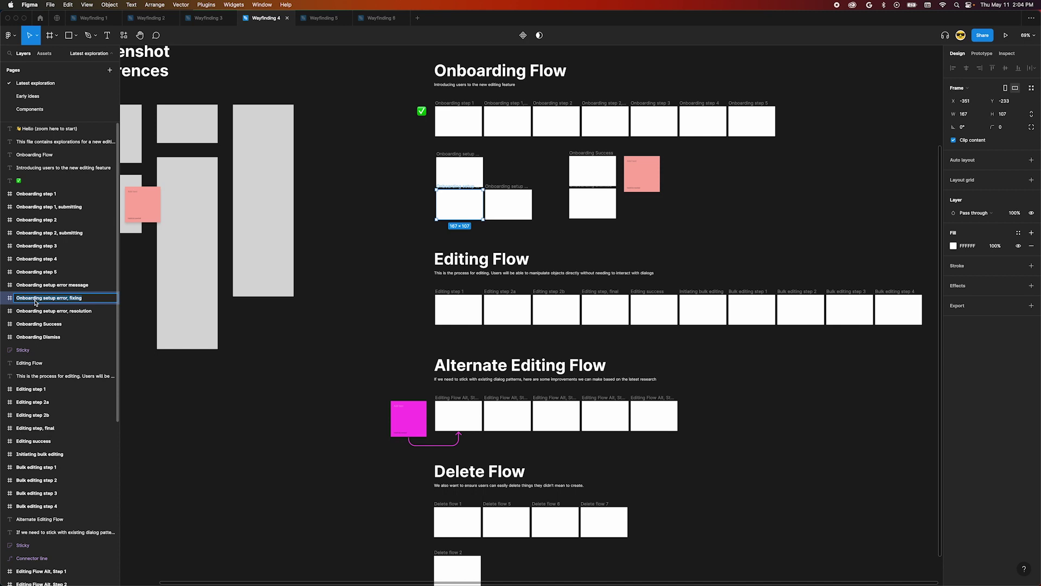
left_click(33, 311)
key("super+r")
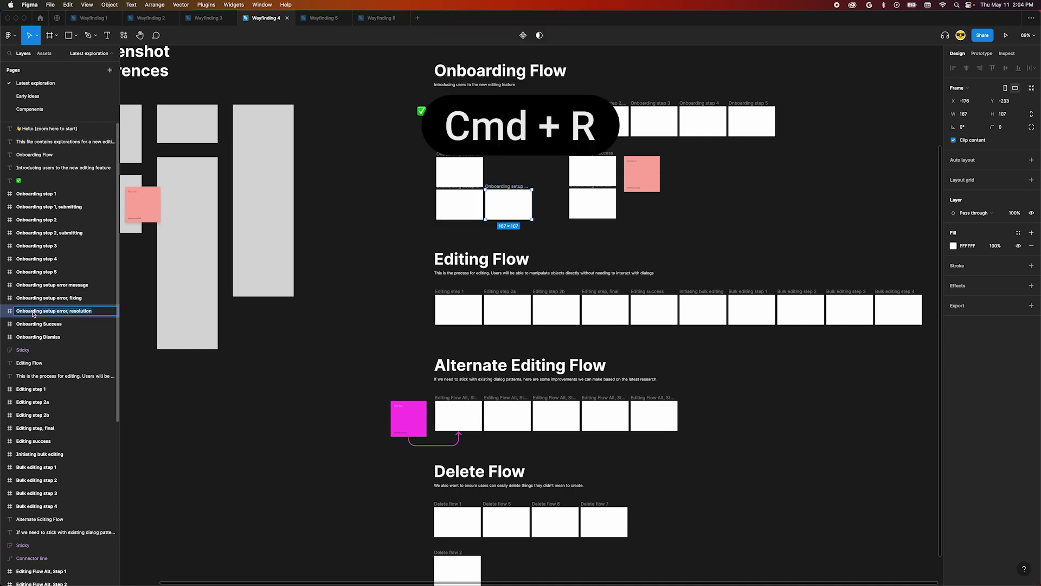
key("Escape")
Select six frames from Onboarding step 3 down and open Rename 6 layers.
left_click(34, 247, "shift")
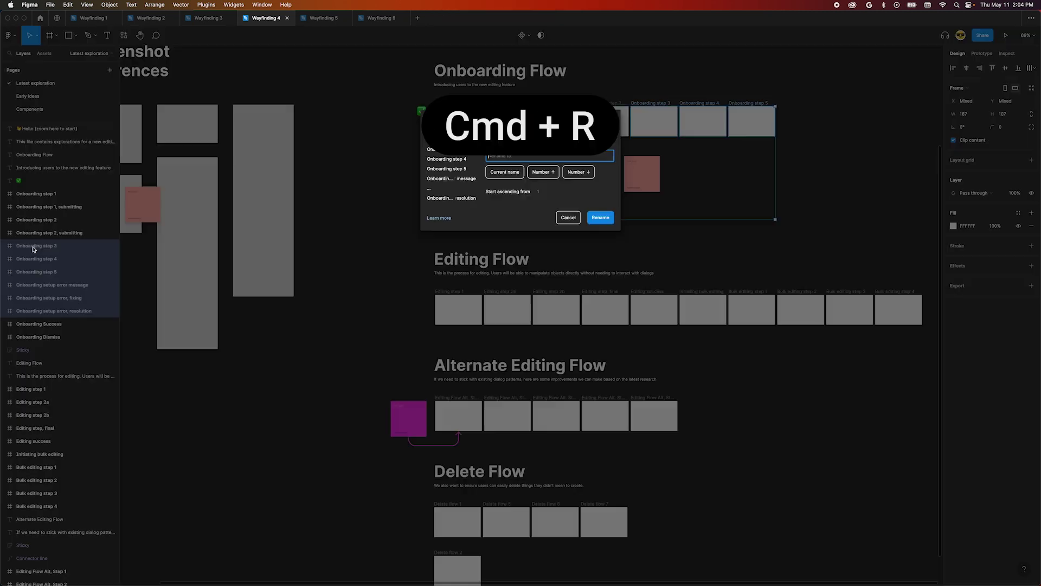
key("super+r")
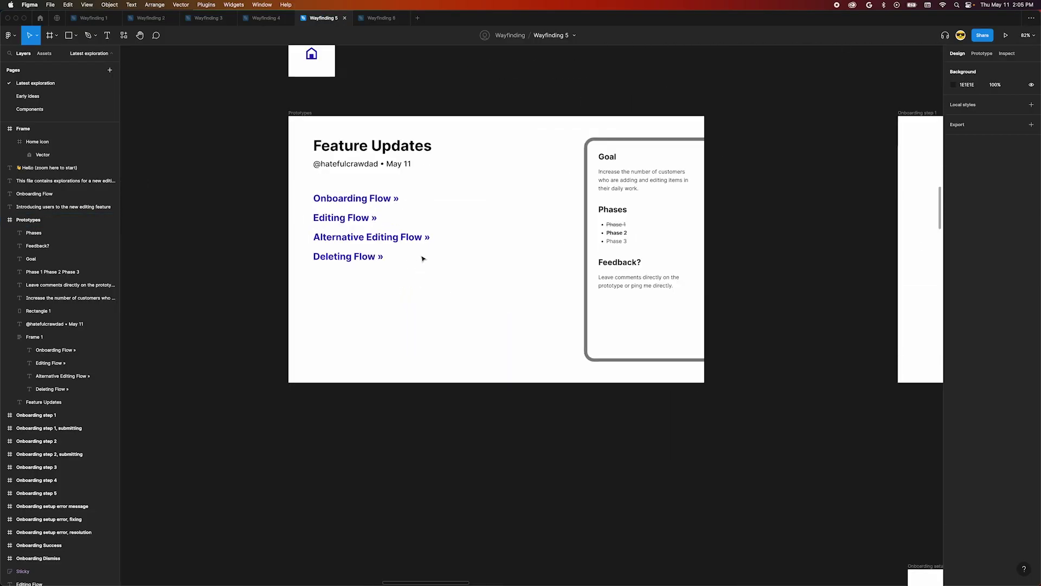
key("Escape")
scroll(446, 234, "up", 2)
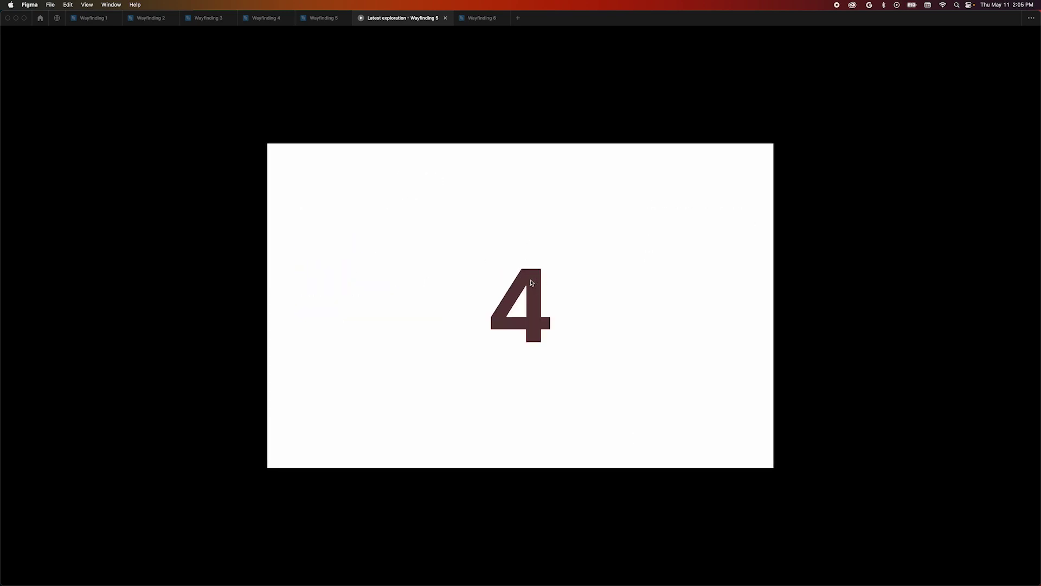
Leave the presentation and convert the Home icon frame into a component.
key("super+w")
left_click_drag(378, 77, 389, 112)
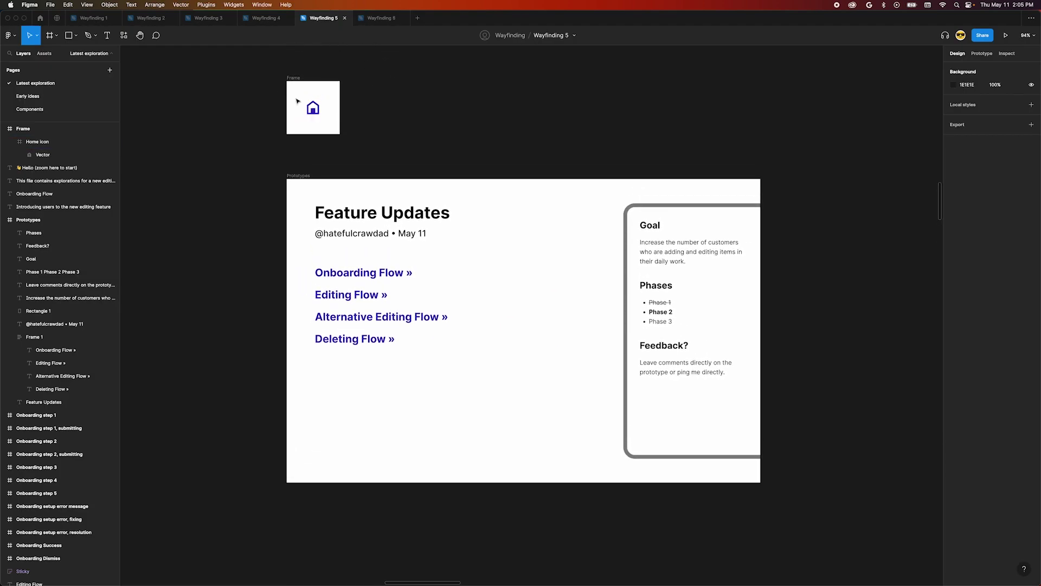
left_click(313, 109)
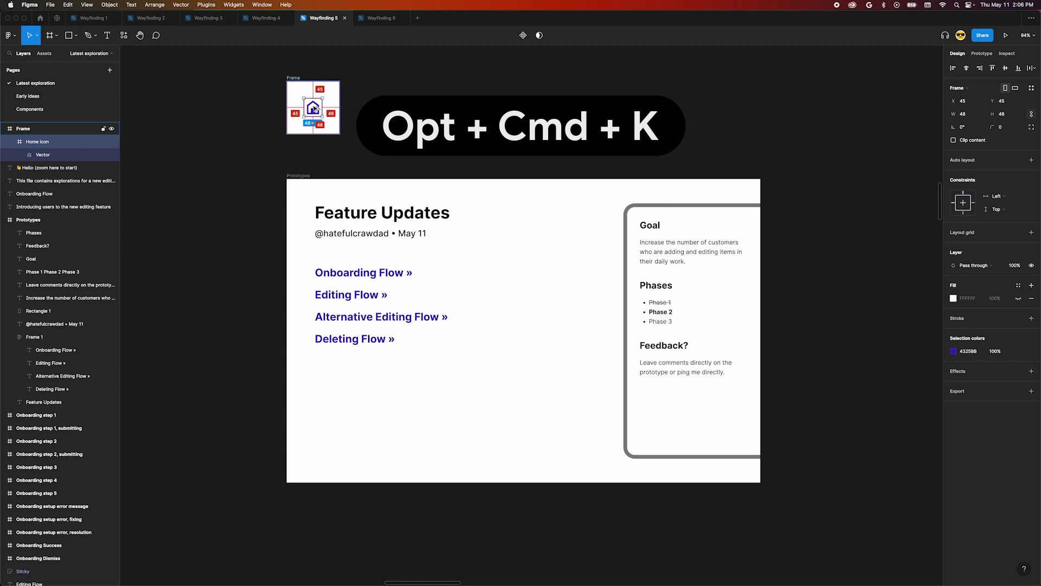
key("alt+super+k")
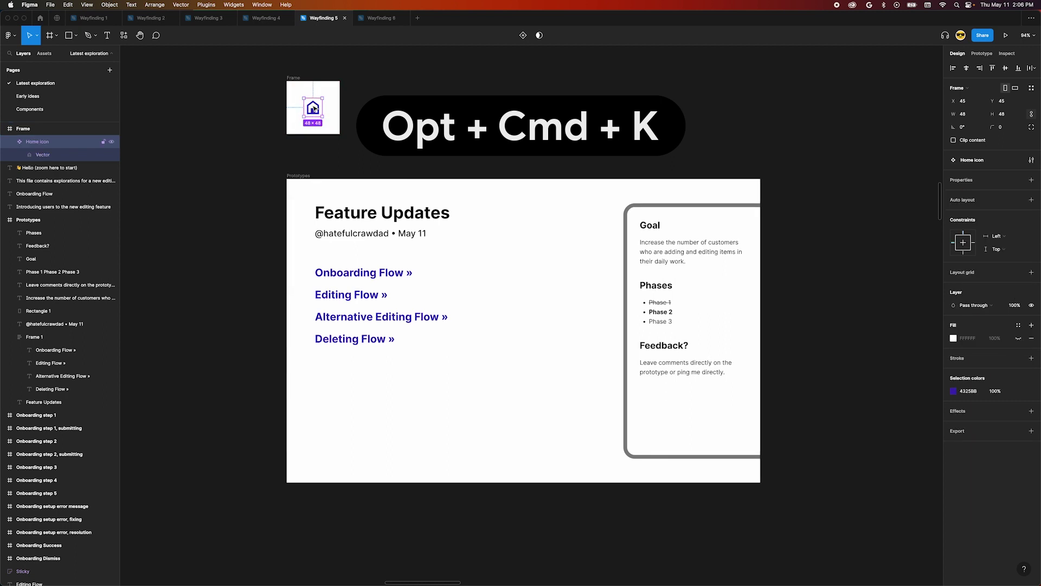
left_click(982, 53)
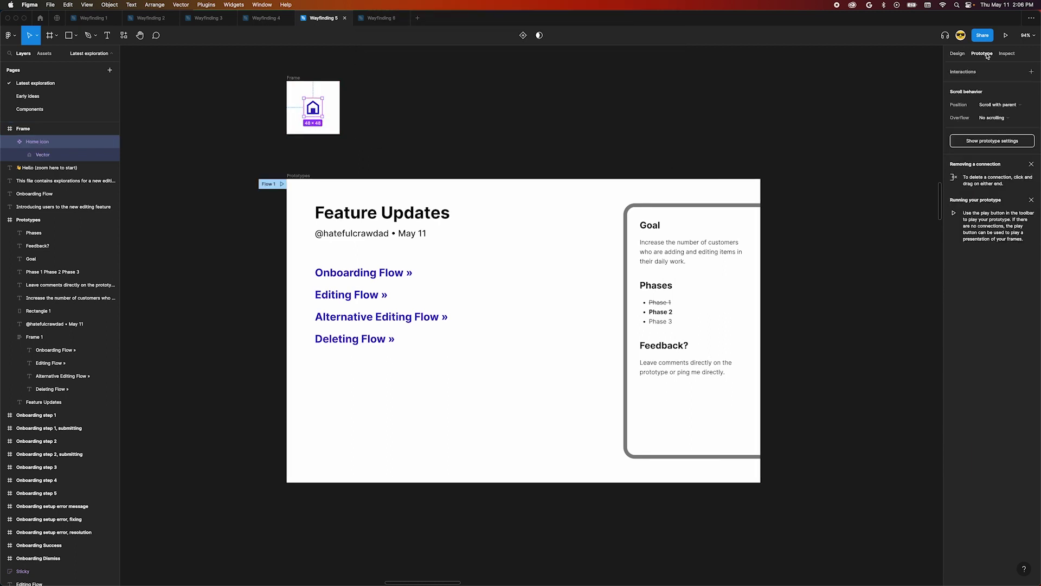
Connect the home icon to the Prototypes frame, then select the home icons across the onboarding steps.
left_click_drag(322, 108, 374, 194)
left_click(333, 108)
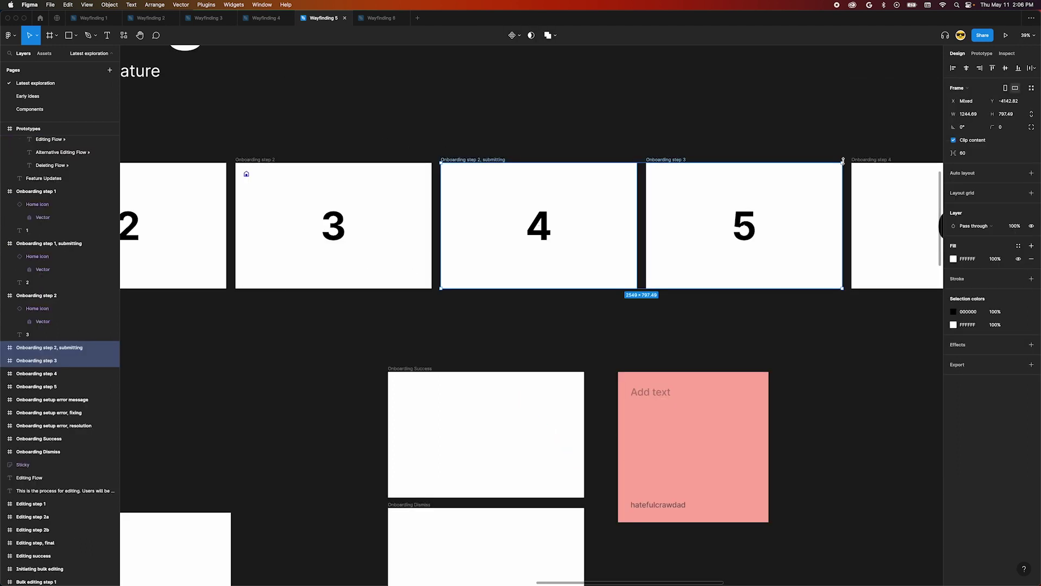
left_click(879, 153, "shift")
left_click_drag(878, 153, 734, 148)
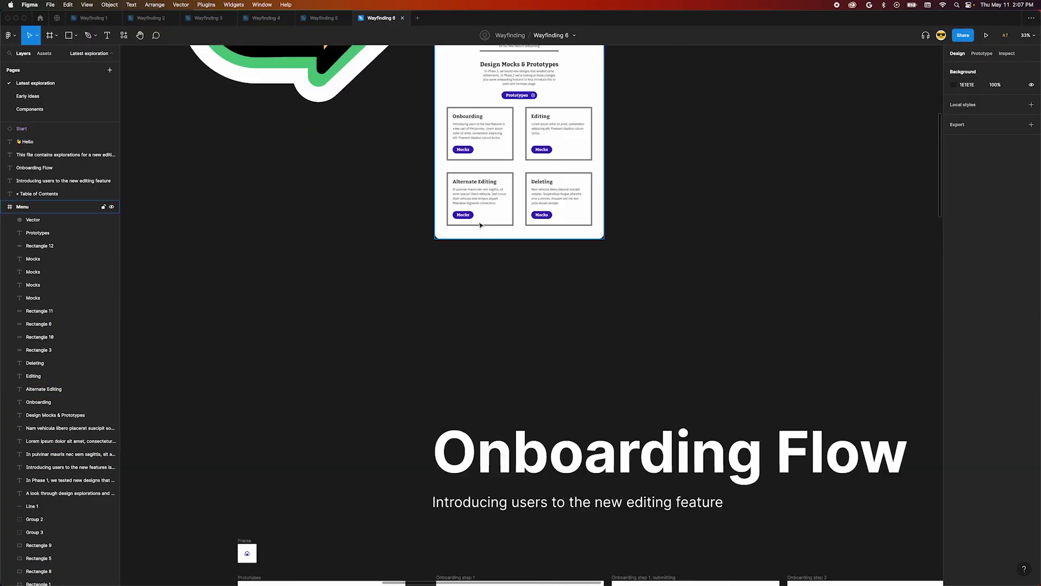
scroll(480, 224, "up", 10)
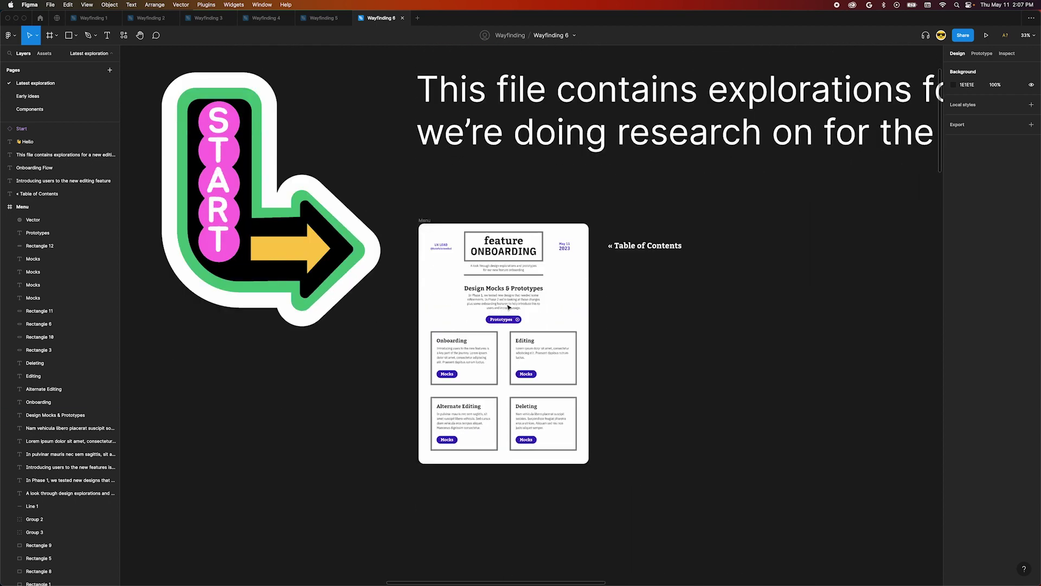
scroll(509, 307, "up", 5)
left_click_drag(490, 340, 514, 276)
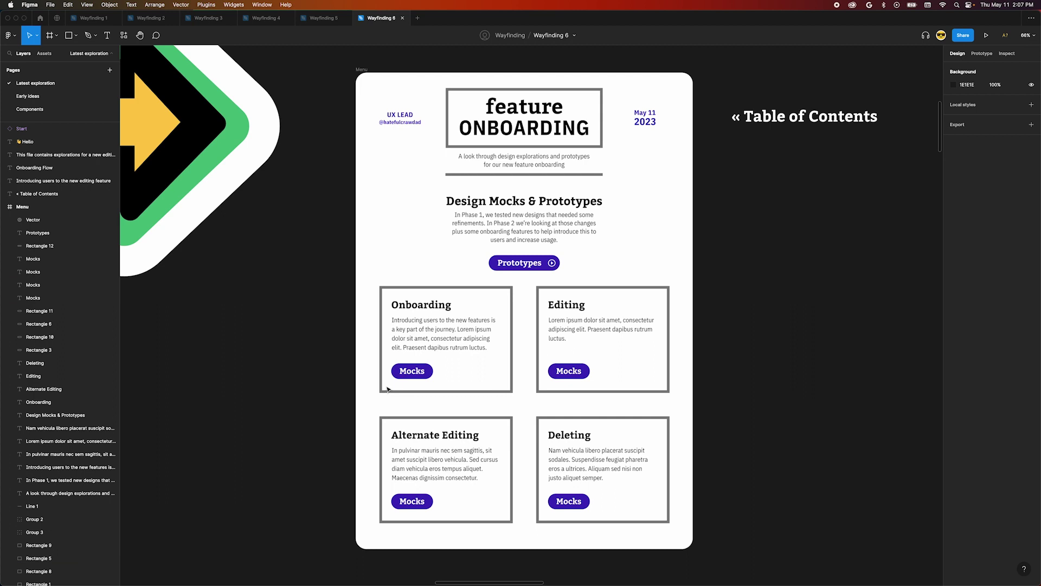
scroll(549, 276, "down", 2)
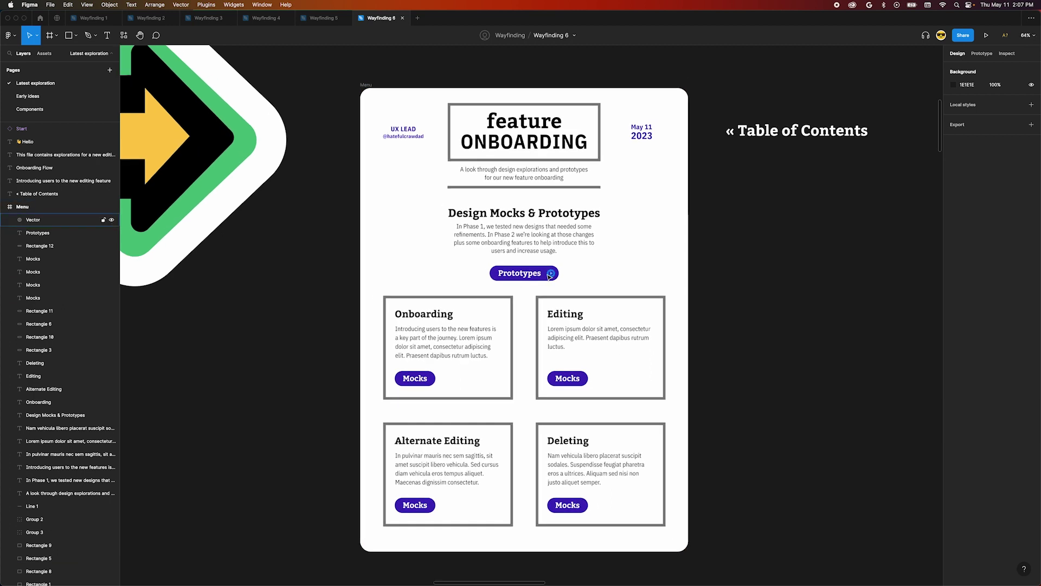
left_click(551, 273)
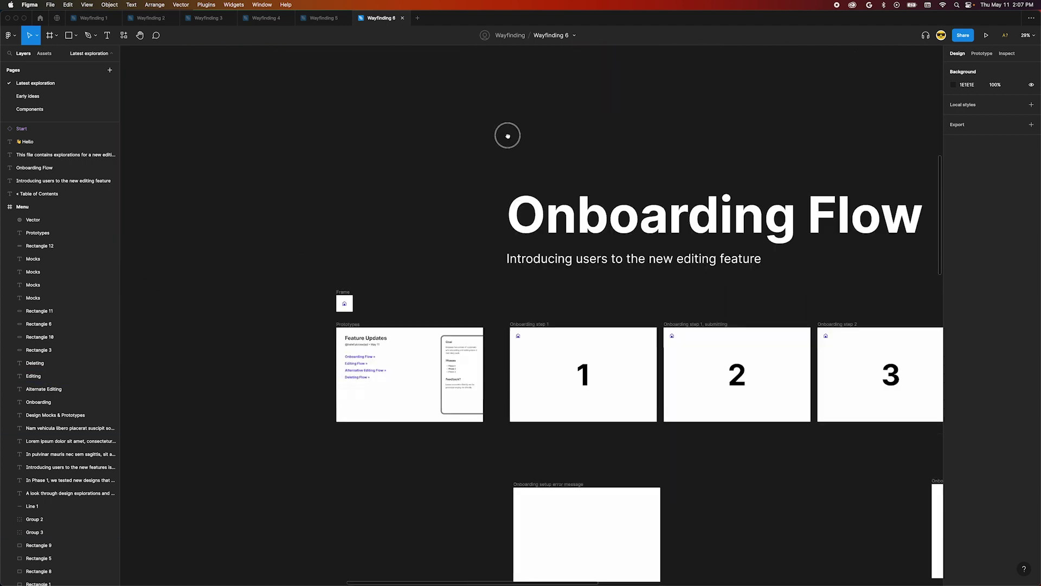
Copy a link to the Onboarding step 1 frame.
left_click(537, 298)
scroll(531, 274, "up", 5)
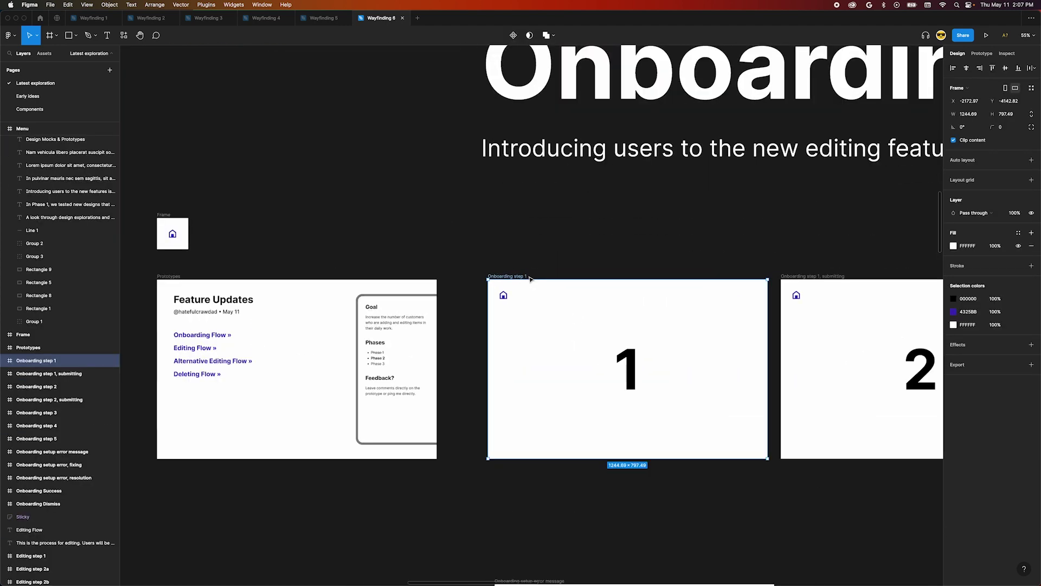
right_click(524, 277)
mouse_move(569, 310)
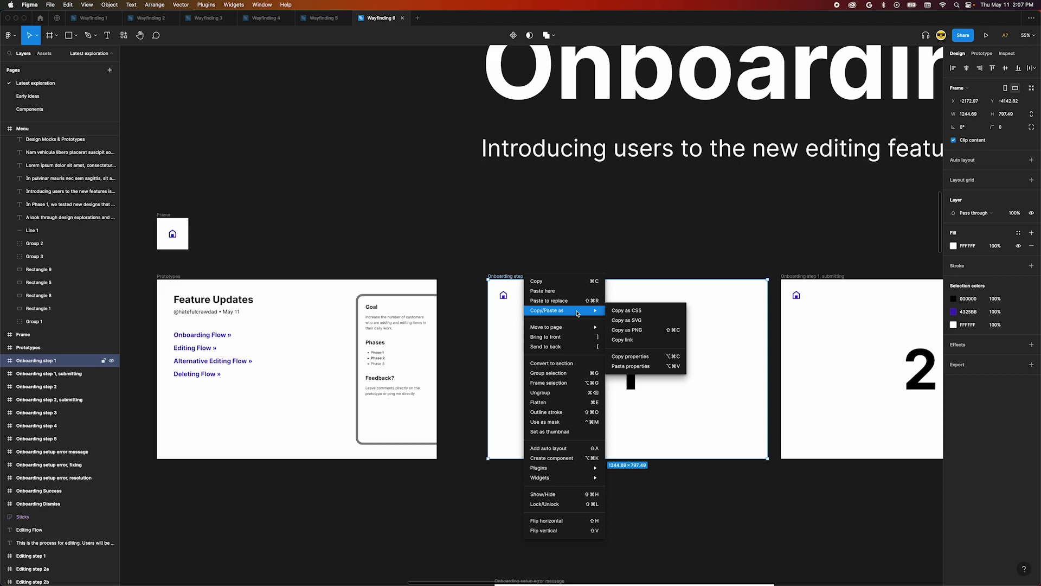
left_click(632, 340)
Attach the copied link to the Onboarding card's Mocks text and test it.
scroll(650, 266, "up", 10)
scroll(567, 258, "up", 5)
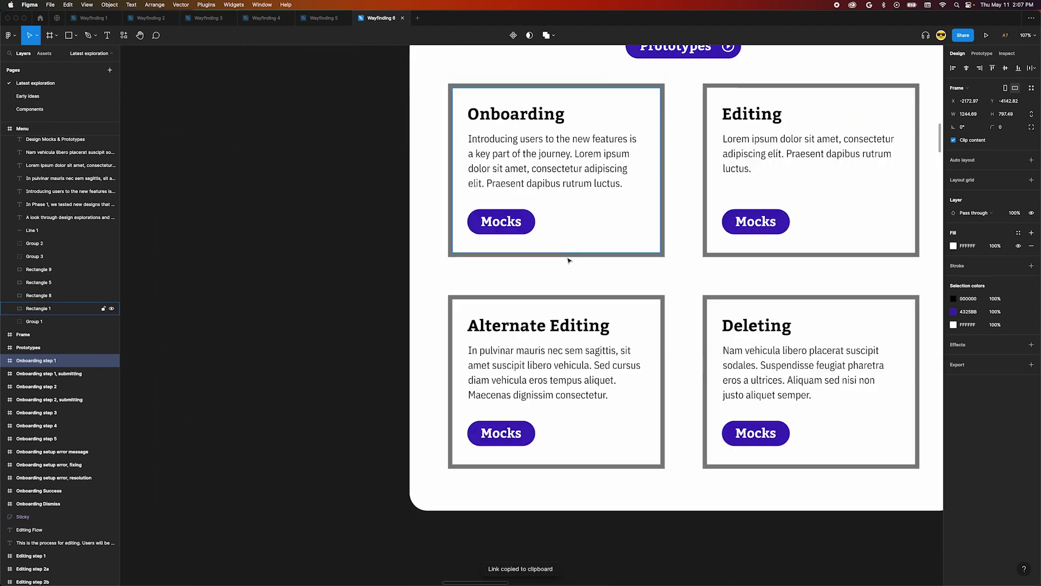
left_click(507, 228)
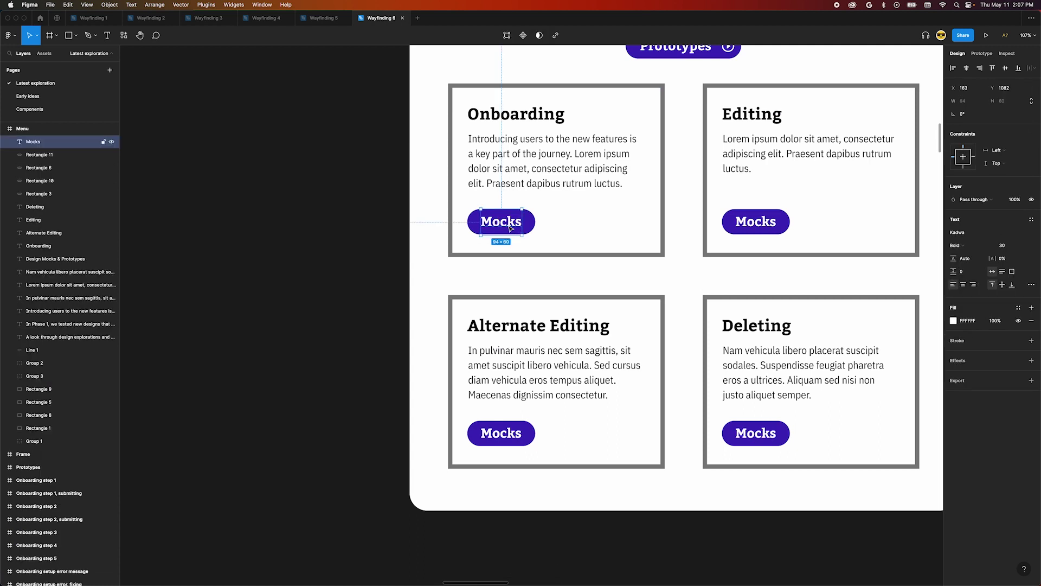
key("super+k")
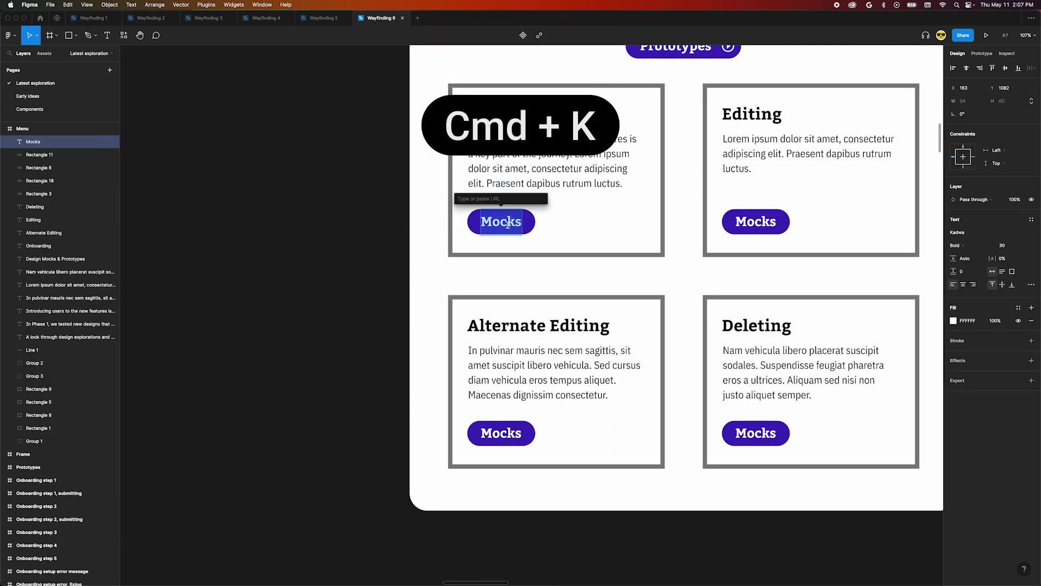
key("super+v")
key("Return")
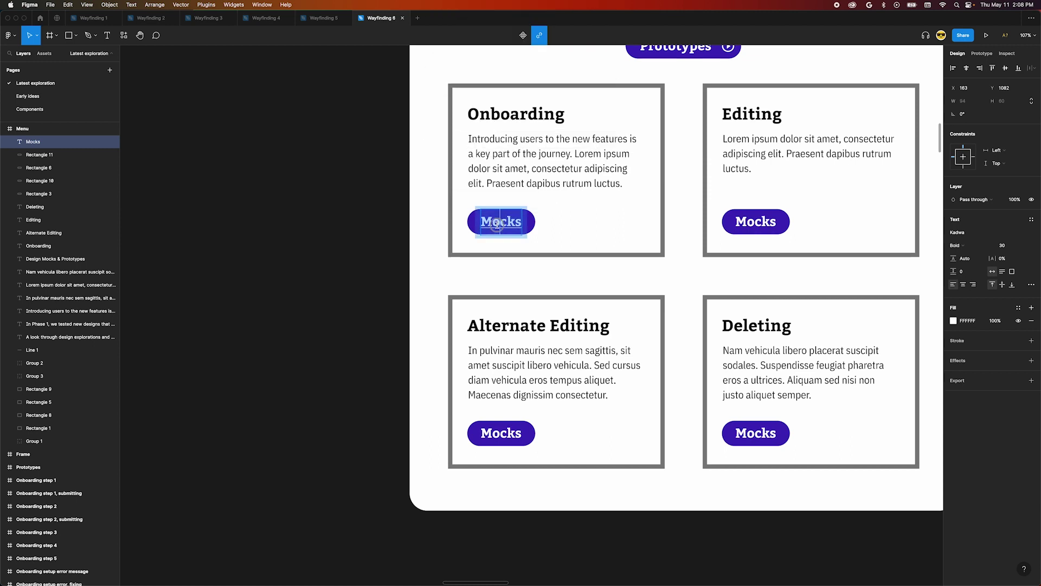
left_click(499, 198)
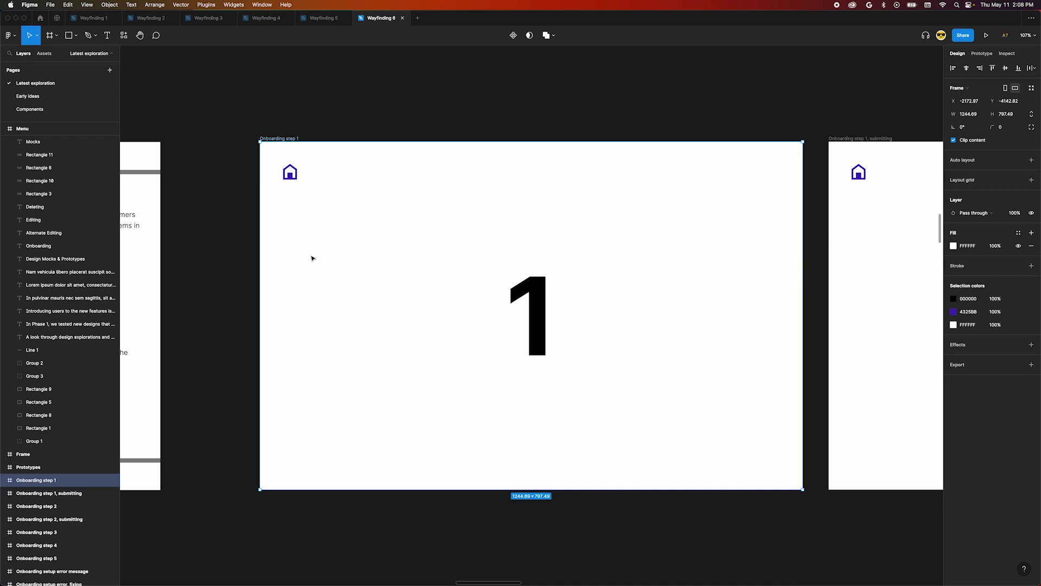
Copy the Latest exploration page link, present the prototype, and copy the presentation tab's link.
right_click(30, 83)
left_click(57, 90)
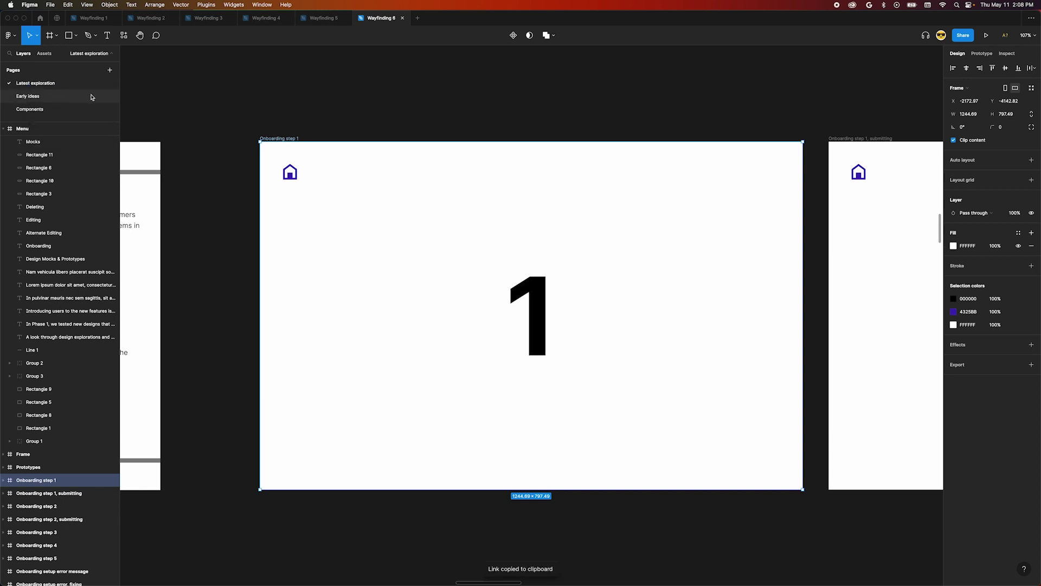
left_click(993, 35)
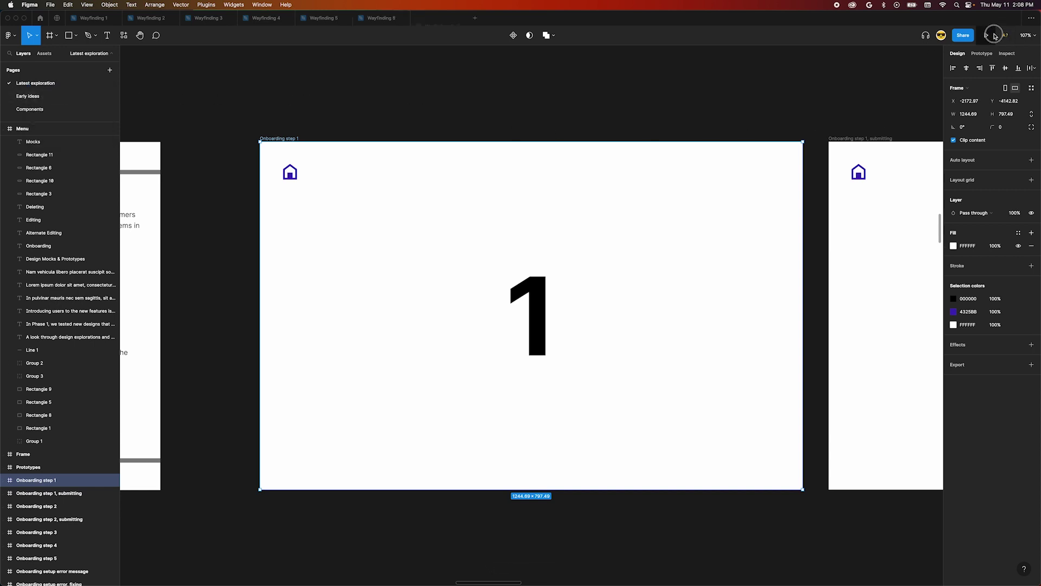
right_click(442, 22)
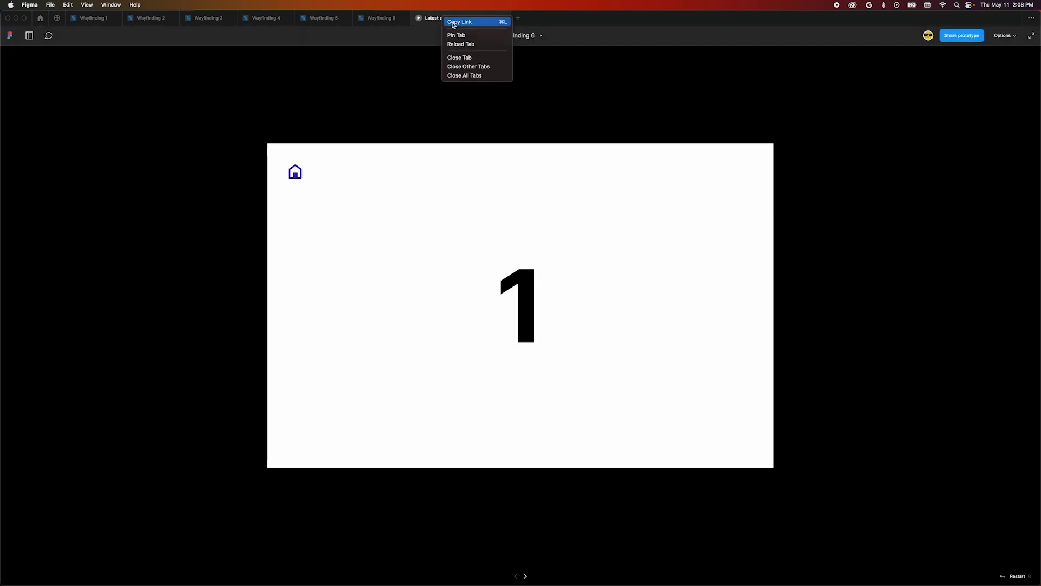
left_click(453, 22)
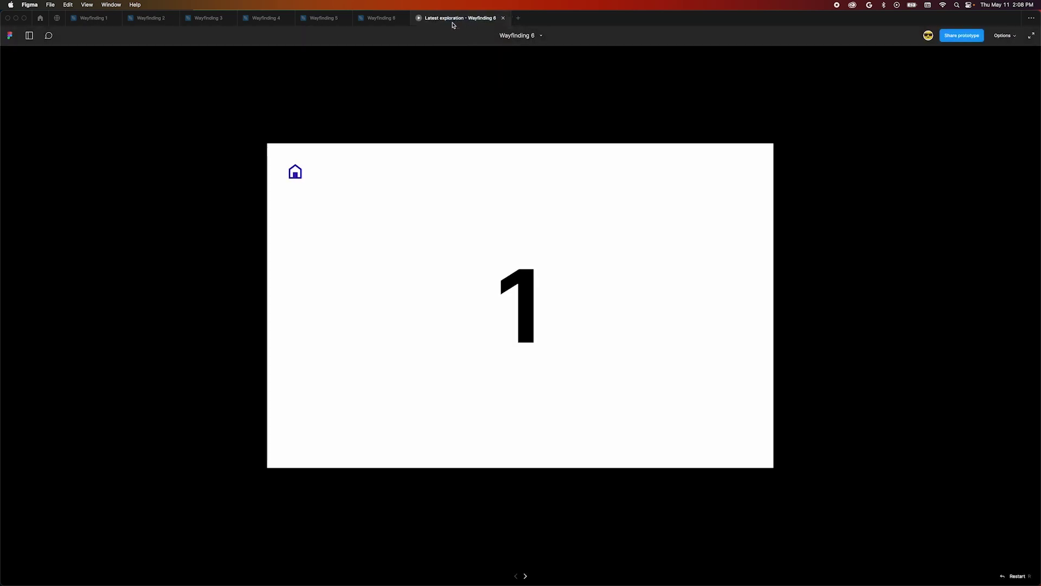
left_click(379, 18)
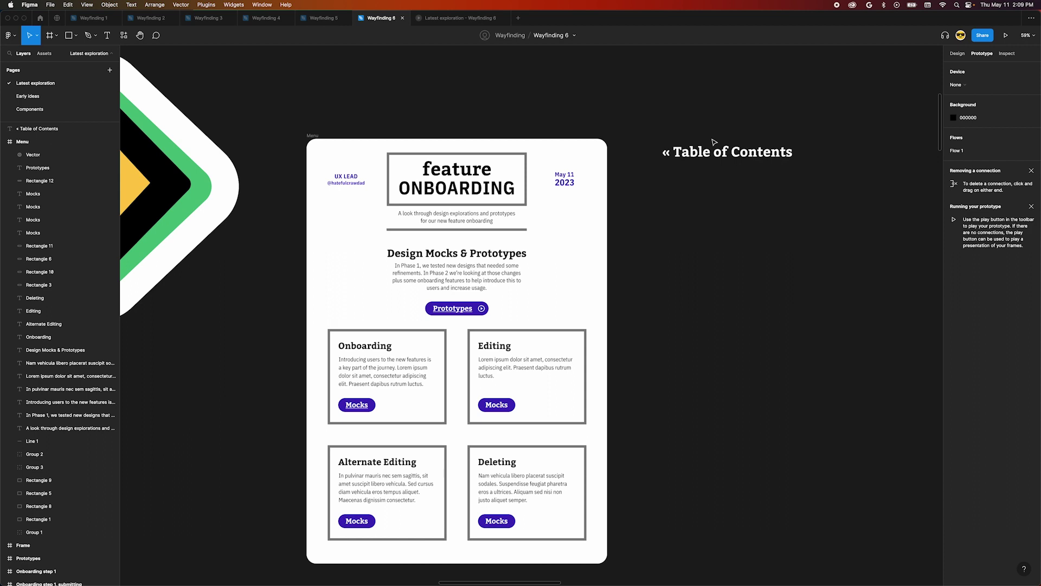
Make the « Table of Contents text a component and copy a link to the Menu frame.
left_click(711, 157)
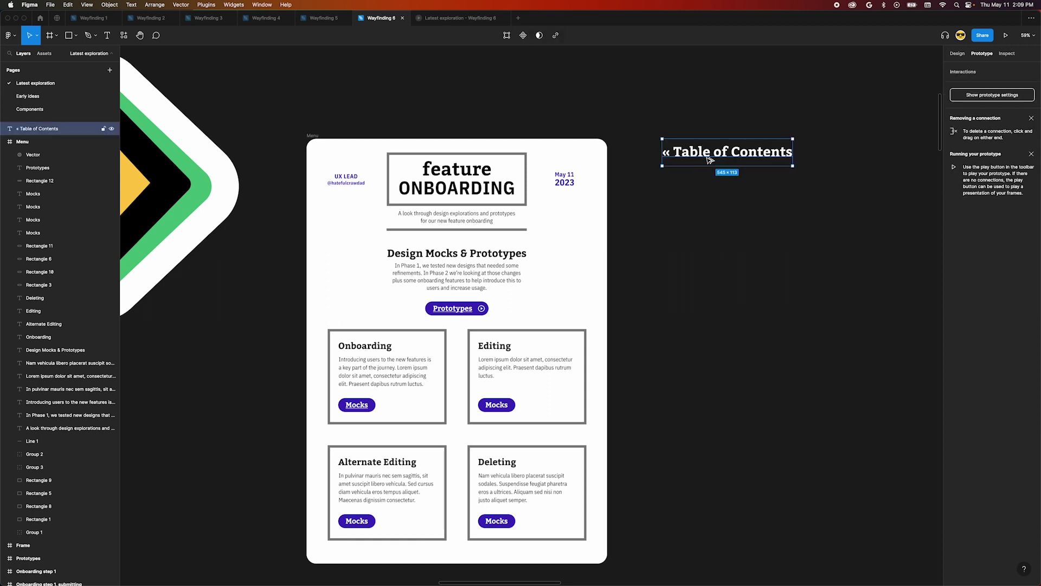
key("super+alt+k")
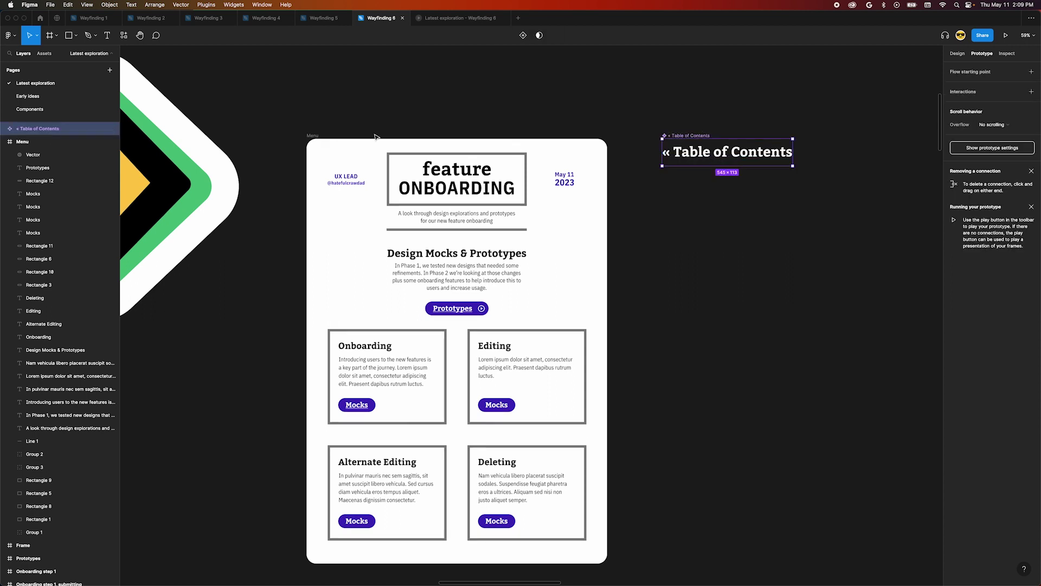
left_click(312, 137)
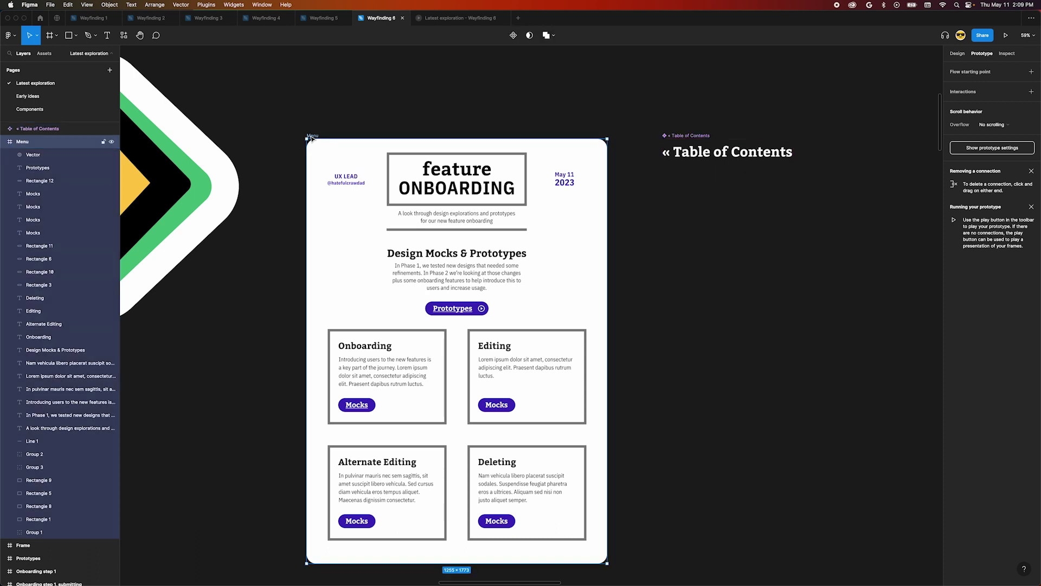
right_click(311, 139)
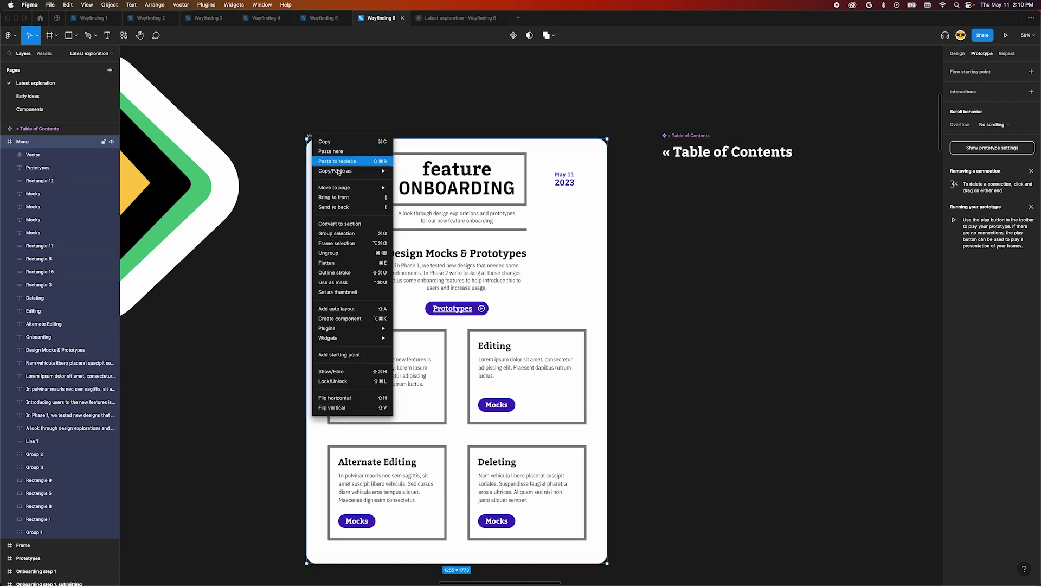
mouse_move(358, 171)
left_click(424, 200)
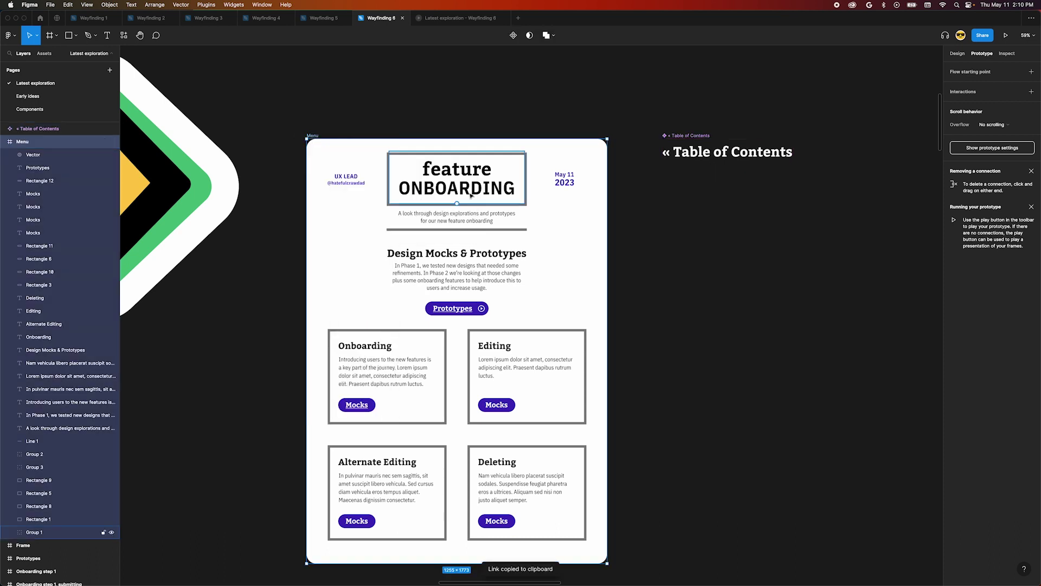
Paste the Menu frame link onto the « Table of Contents text.
left_click(703, 153)
left_click(704, 152)
double_click(705, 153)
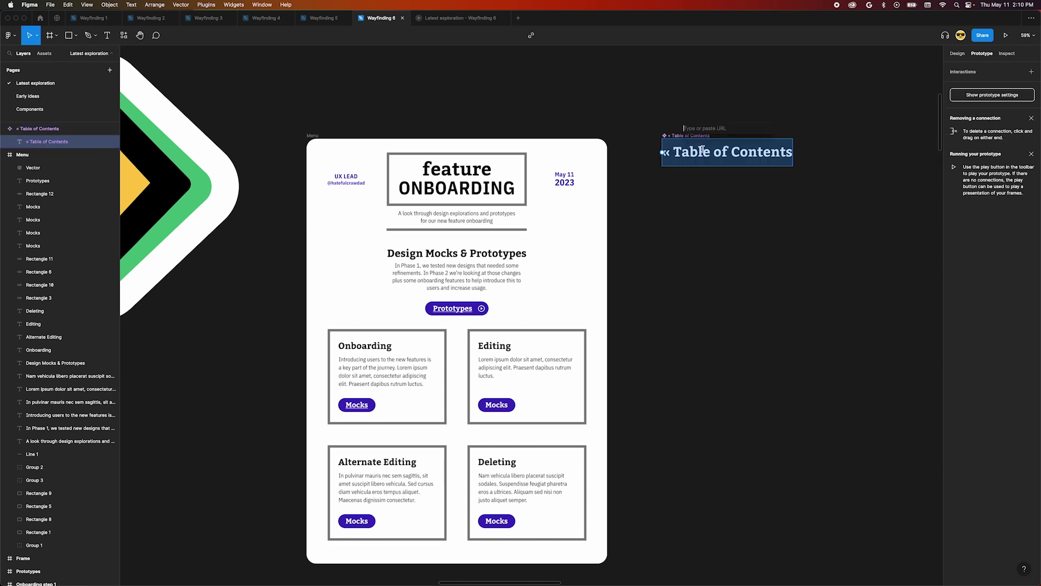
key("super+v")
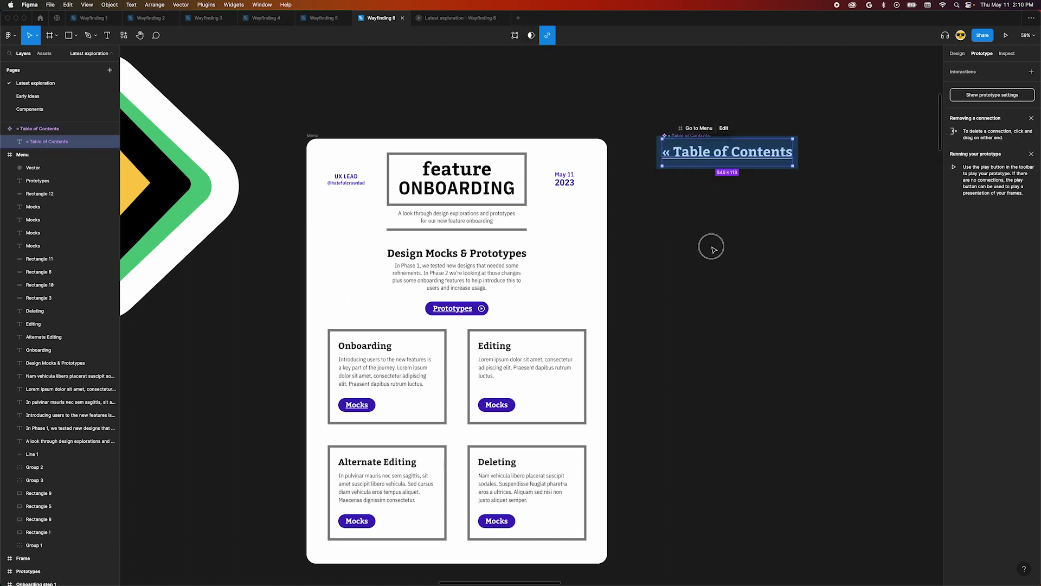